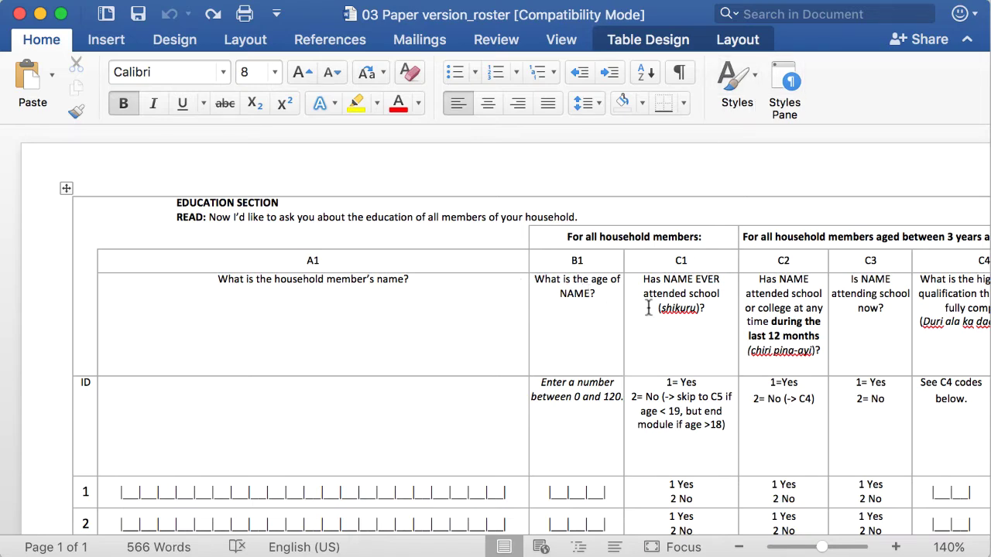
Examine the paper education roster's question columns, skip instructions, ten household member rows, and the answer codes for C4 and C5
scroll(649, 308, right, 10)
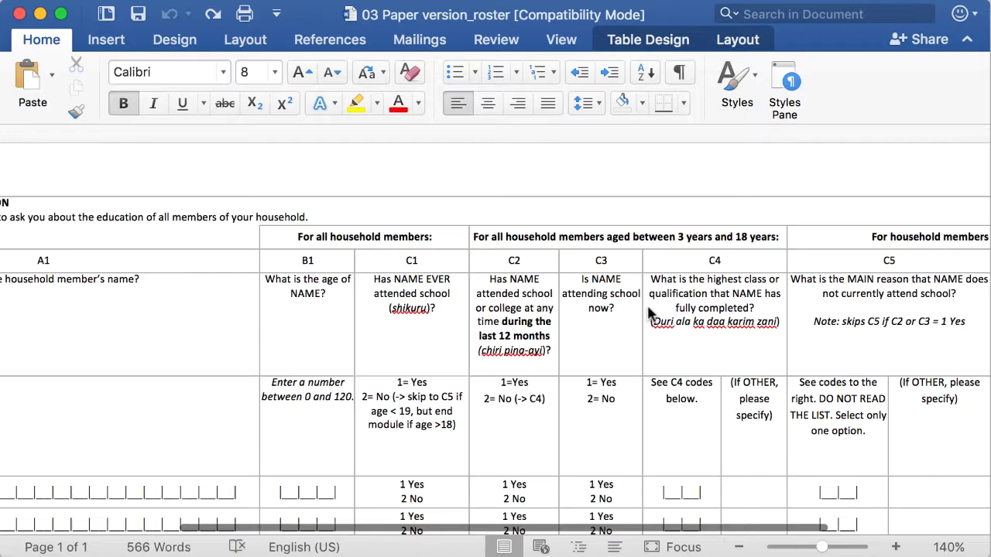
scroll(334, 342, left, 6)
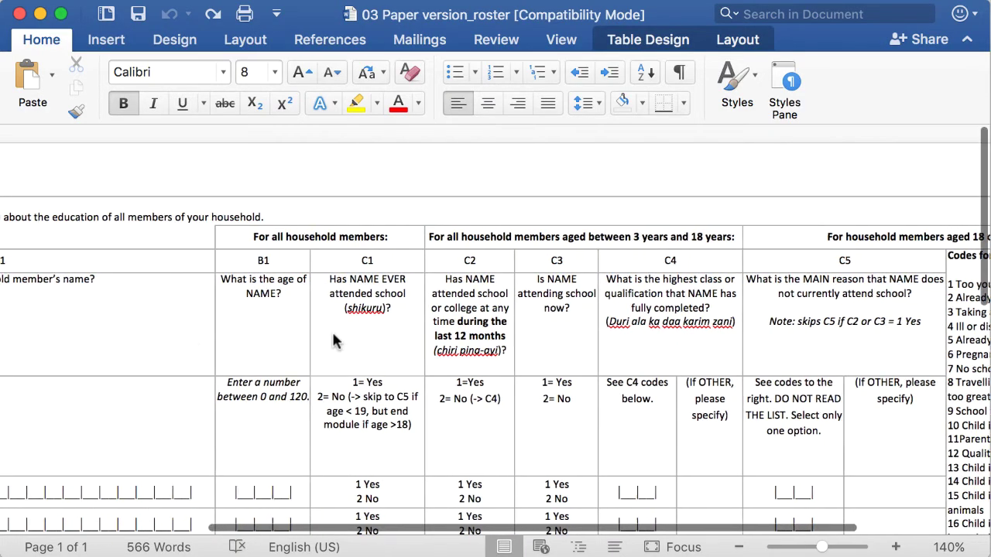
scroll(334, 342, down, 10)
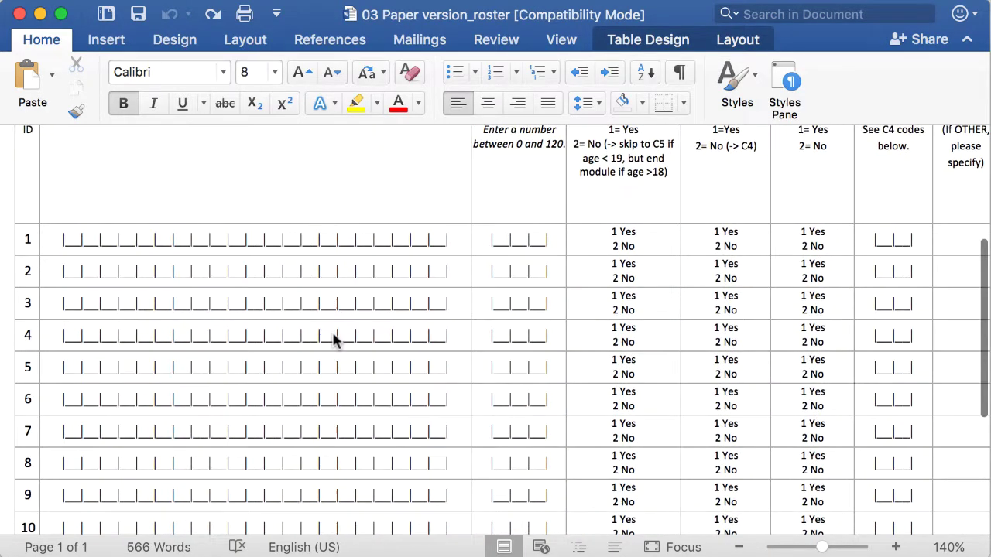
scroll(334, 335, down, 1)
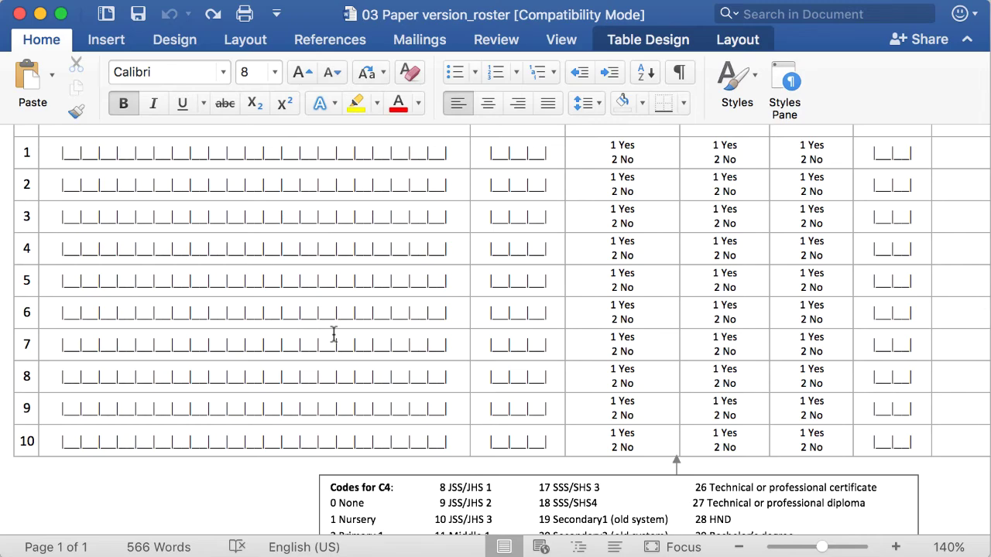
scroll(334, 335, up, 8)
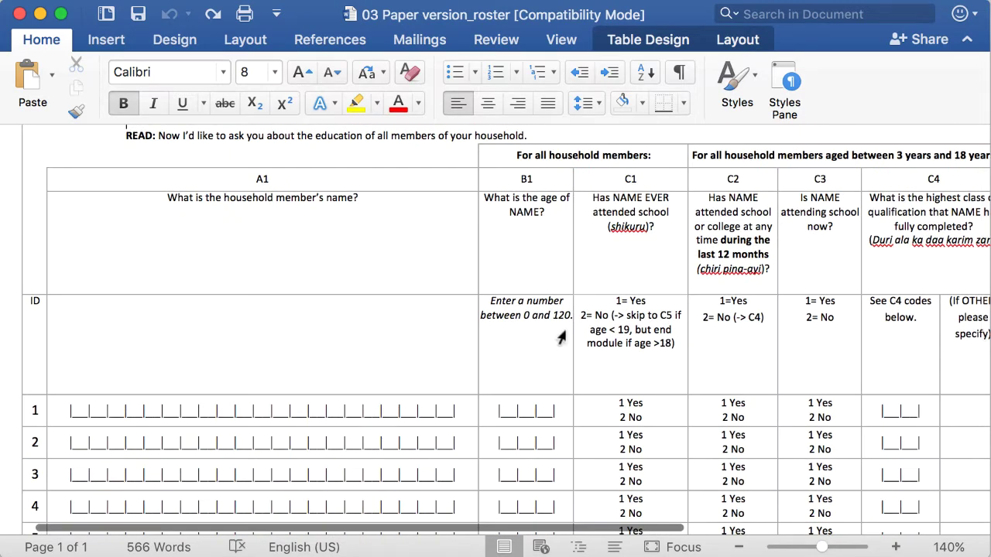
scroll(658, 321, right, 10)
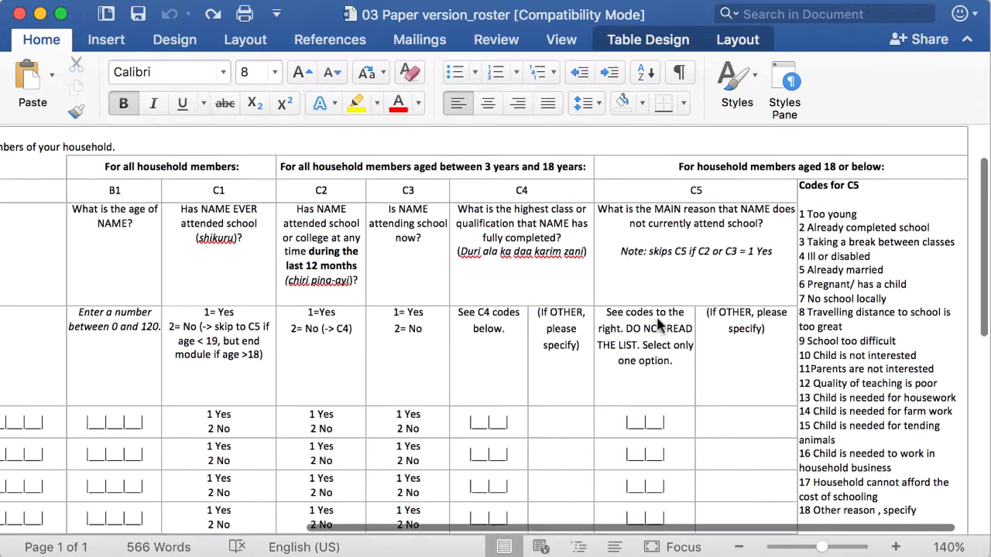
scroll(658, 322, right, 2)
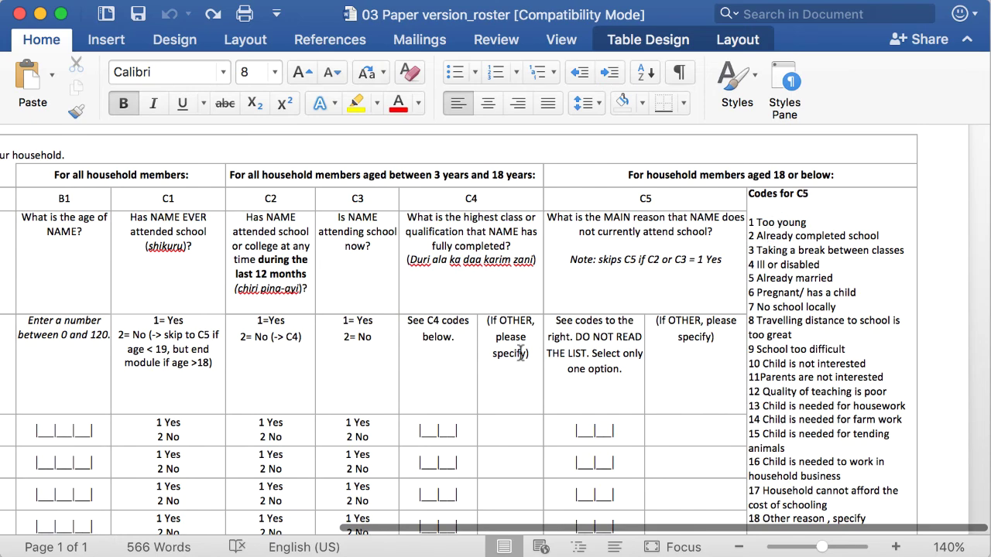
scroll(568, 343, down, 10)
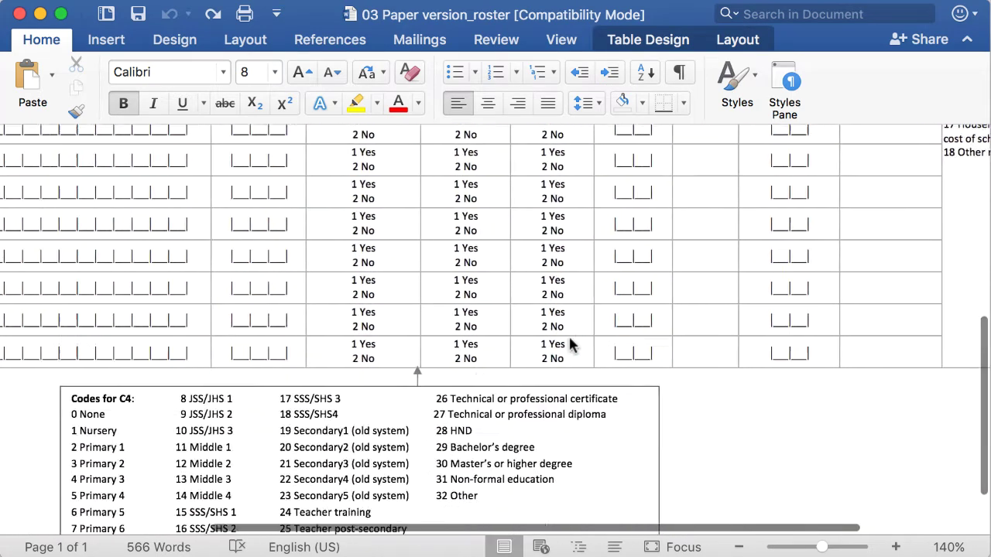
scroll(570, 339, down, 3)
scroll(570, 340, left, 1)
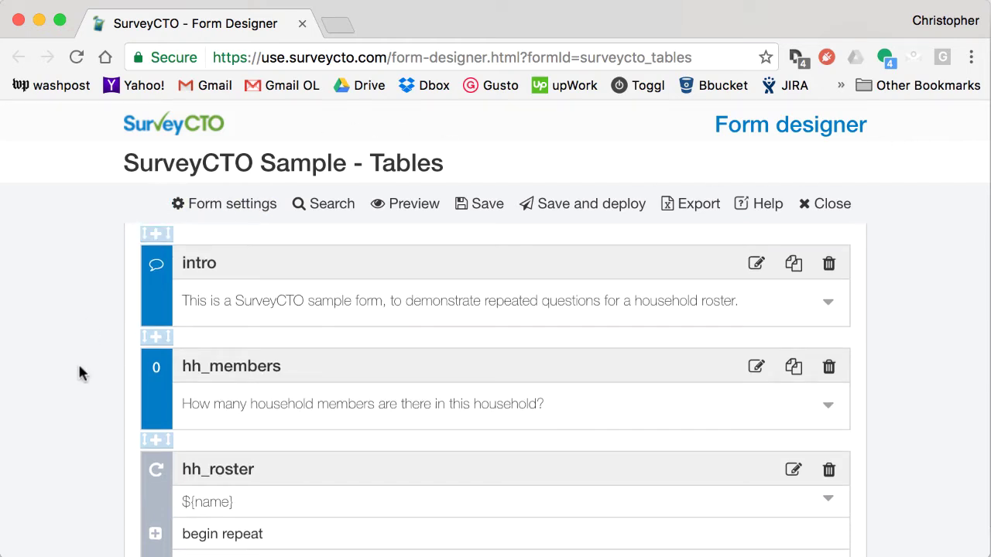
In the SurveyCTO form designer, review the sample form's top-level fields and the settings of the hh_roster repeat group
scroll(80, 369, down, 2)
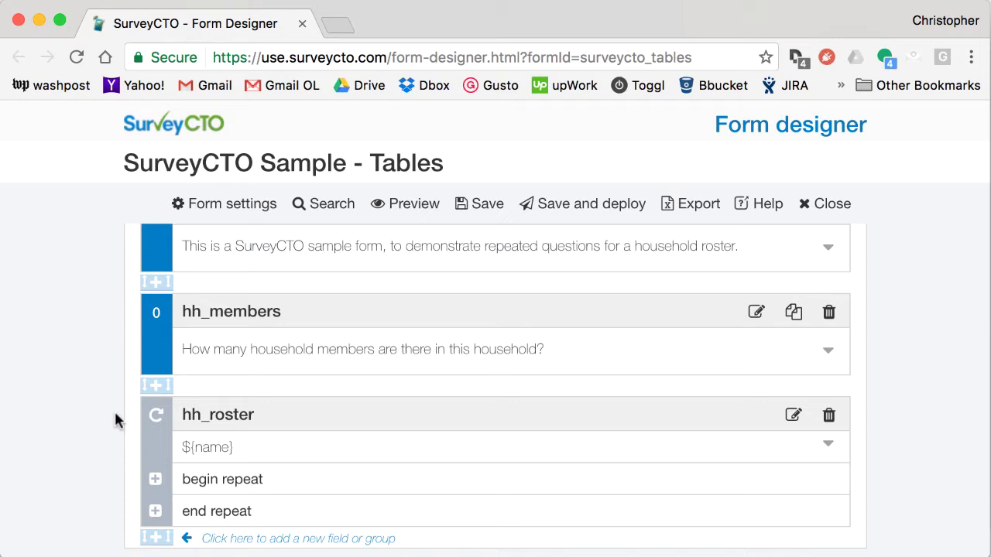
scroll(114, 410, down, 2)
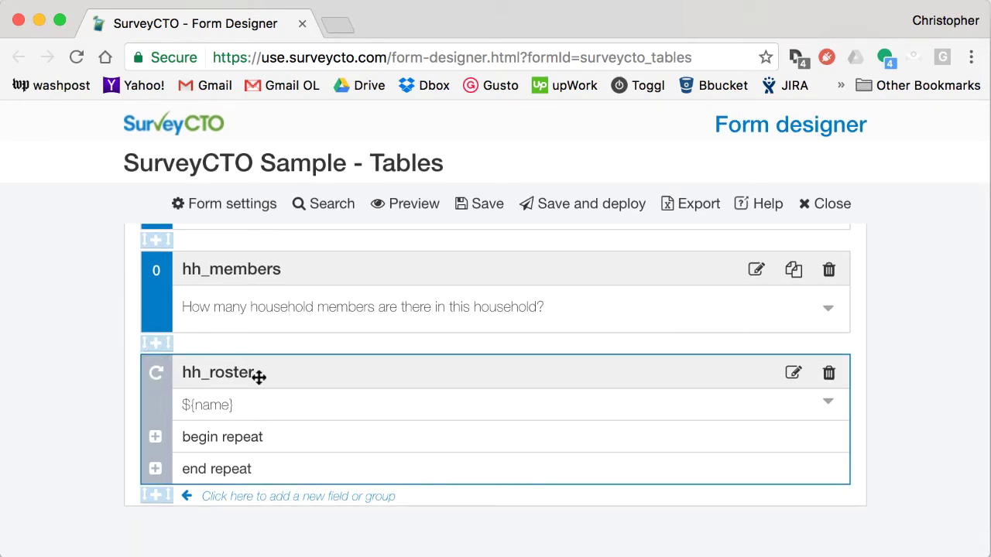
click(255, 406)
scroll(253, 406, down, 2)
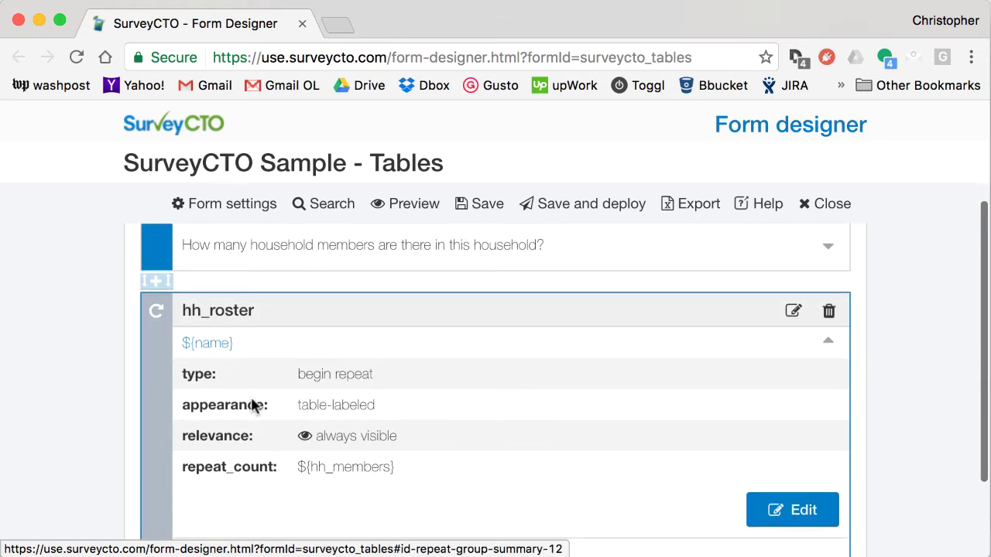
click(222, 347)
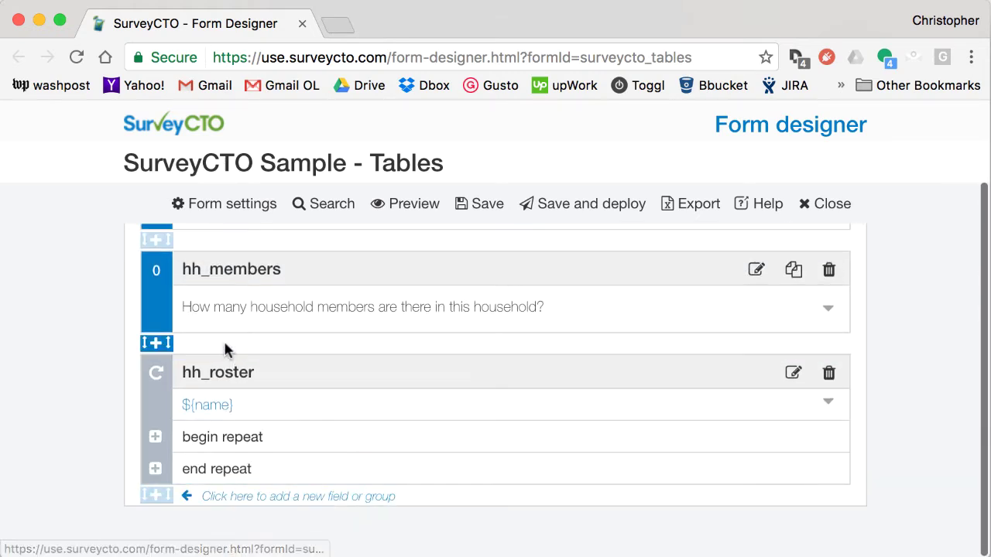
Expand the hh_roster repeat group and examine its member fields, including the type and choices of attended_school
click(225, 438)
scroll(401, 409, down, 3)
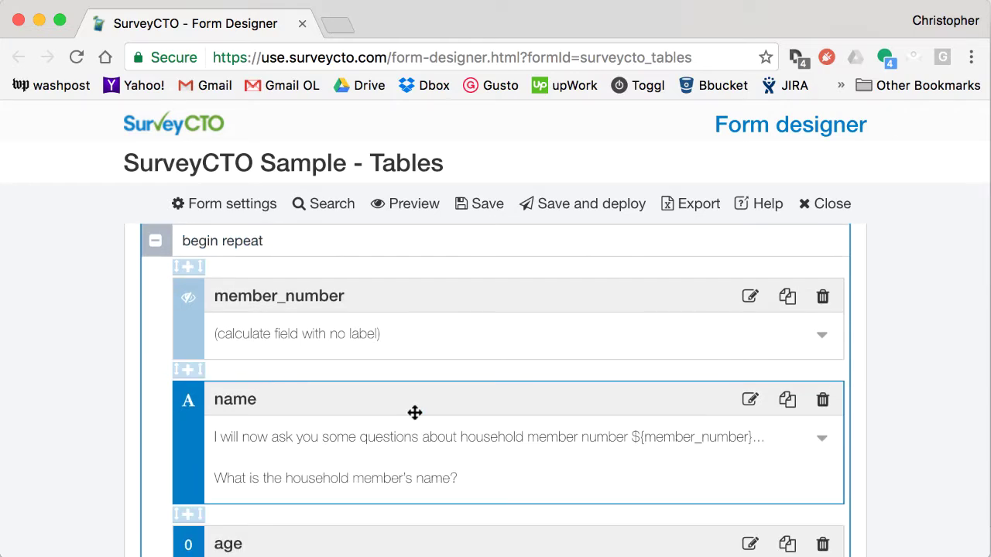
scroll(401, 408, down, 2)
scroll(415, 412, down, 1)
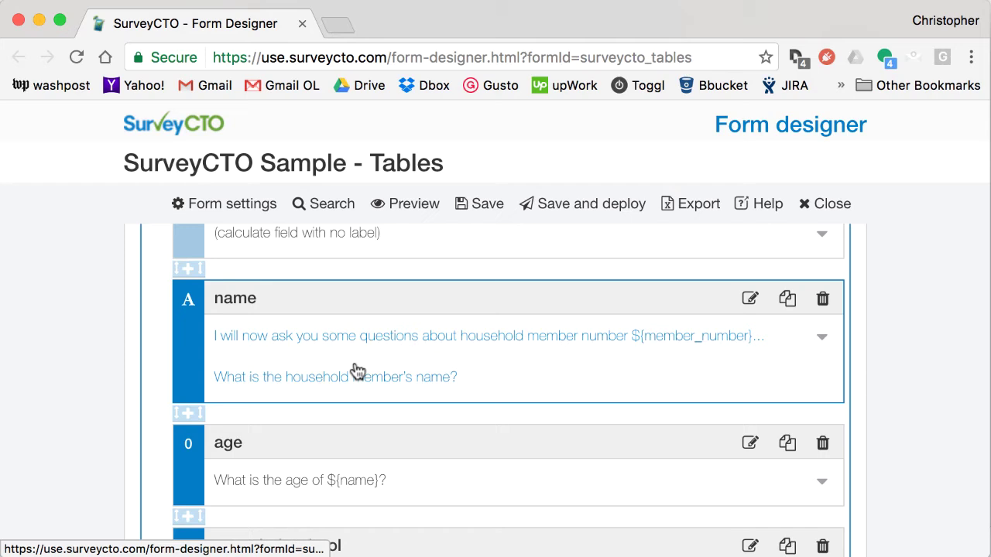
scroll(394, 428, down, 4)
scroll(394, 428, down, 1)
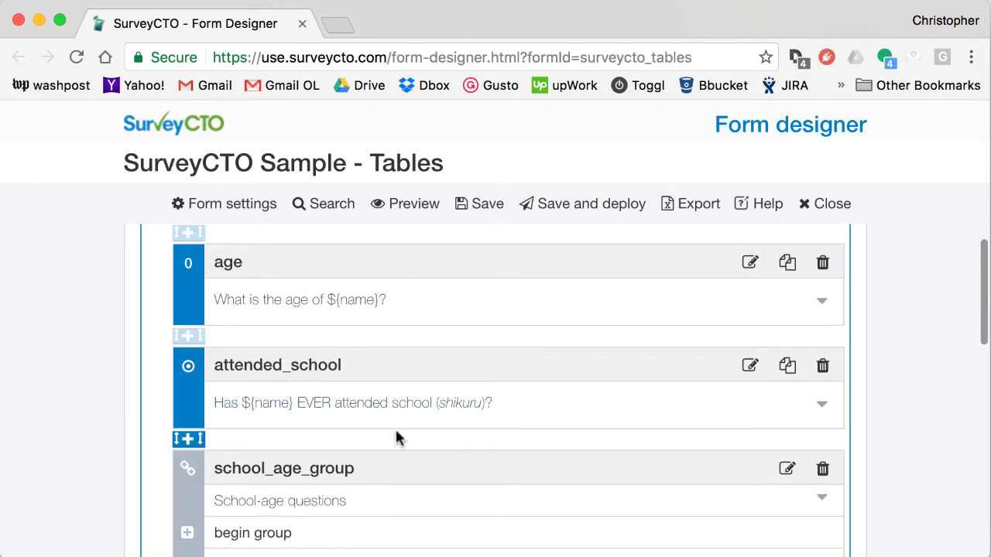
scroll(395, 439, down, 2)
scroll(399, 439, down, 1)
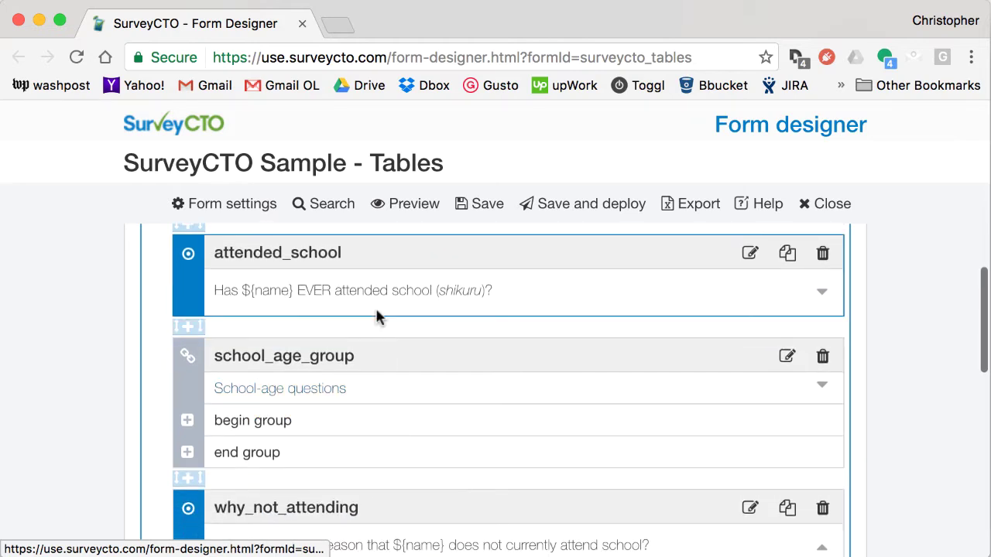
click(379, 303)
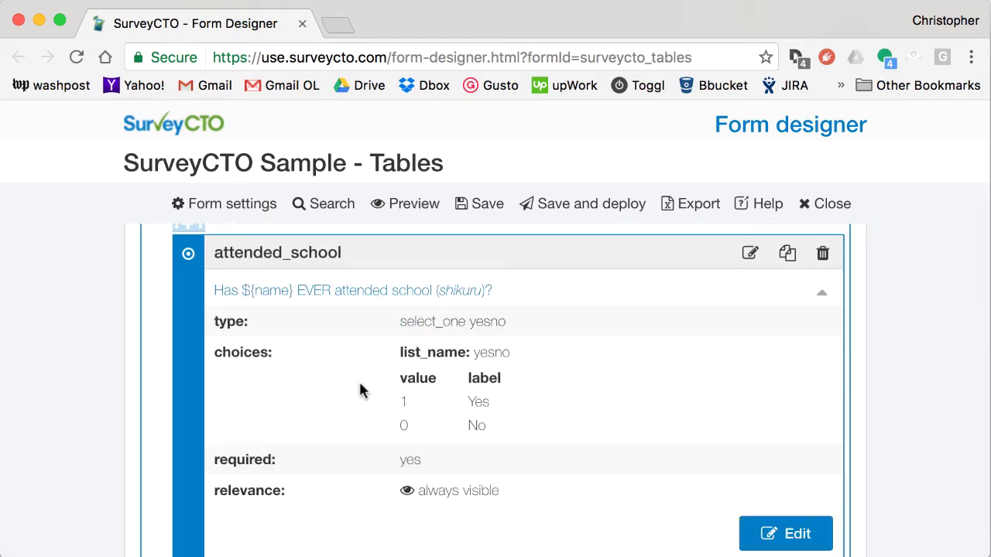
click(378, 293)
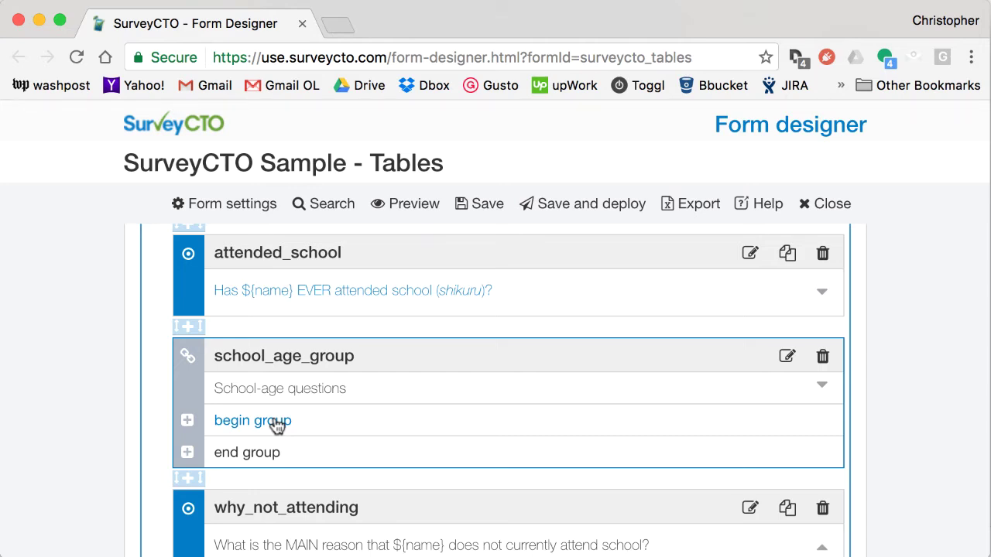
Expand school_age_group and examine its questions, the surrounding roster fields, and the choices of why_not_attending
click(277, 425)
scroll(398, 422, down, 5)
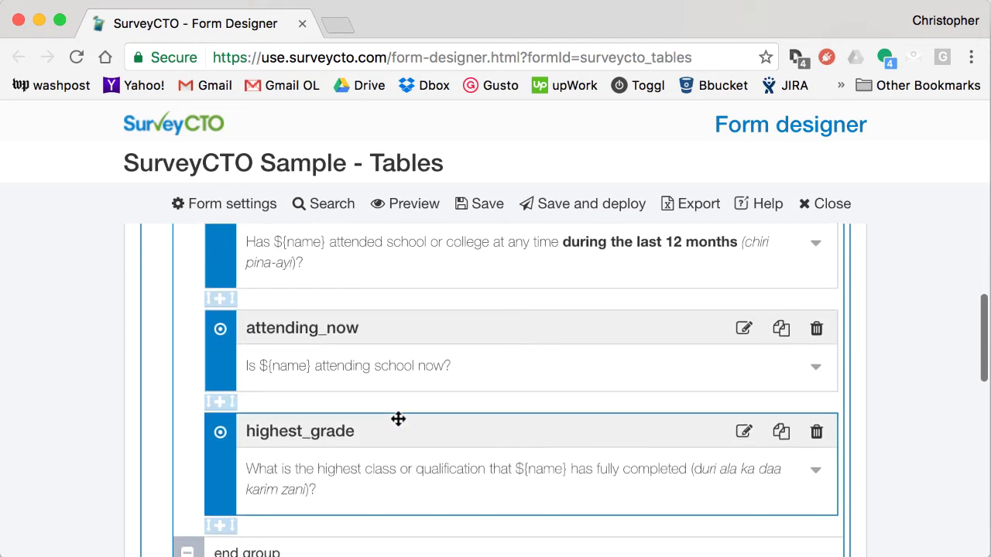
scroll(398, 419, down, 3)
scroll(400, 425, up, 1)
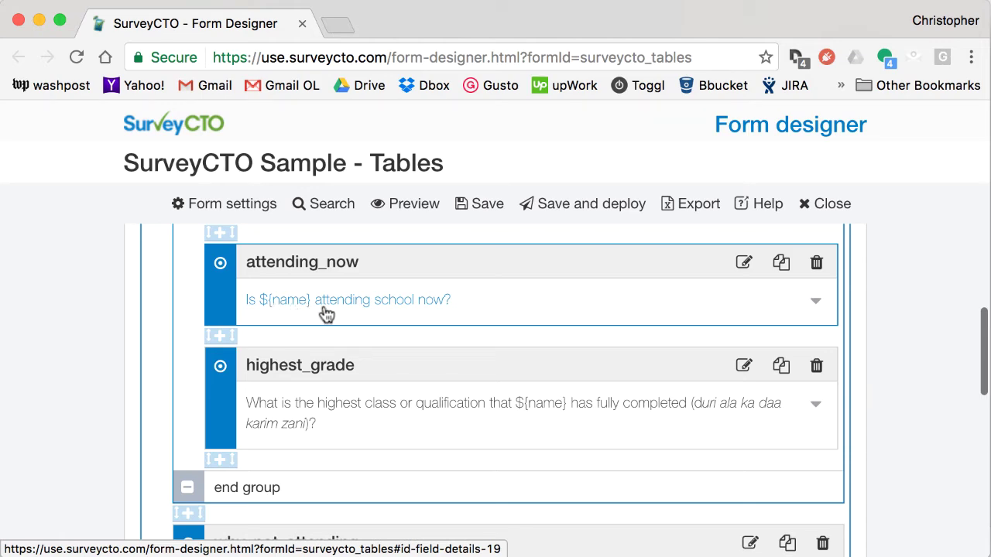
scroll(327, 313, up, 5)
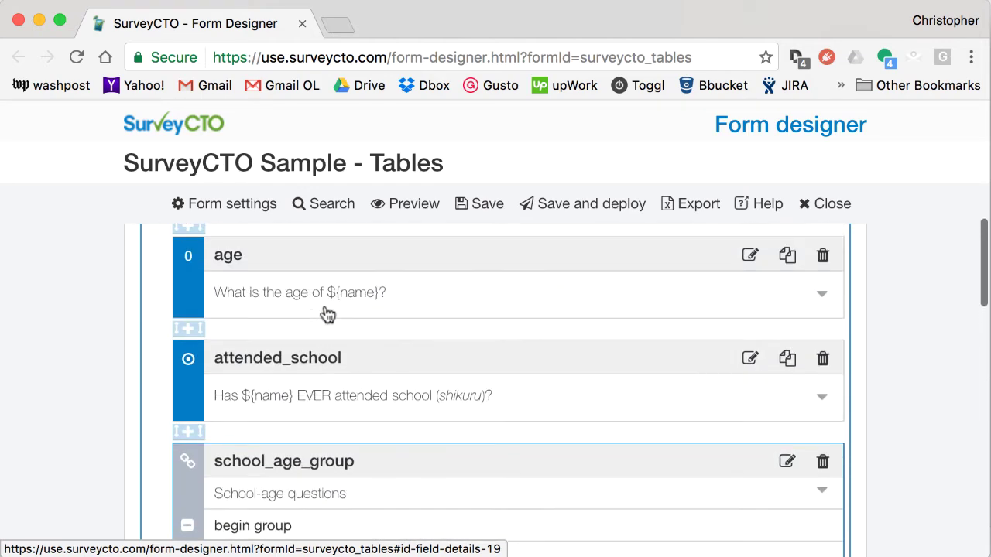
scroll(325, 318, up, 8)
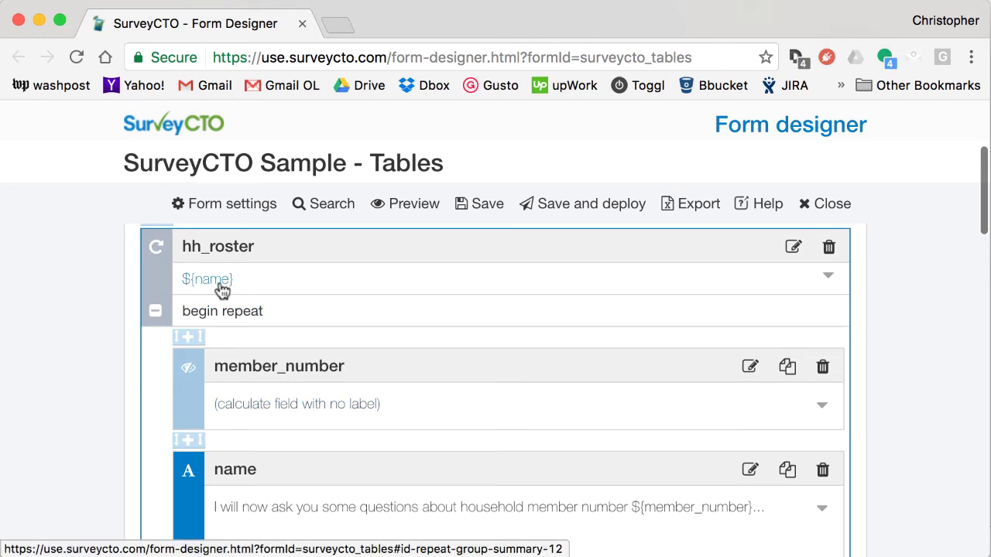
scroll(354, 388, down, 15)
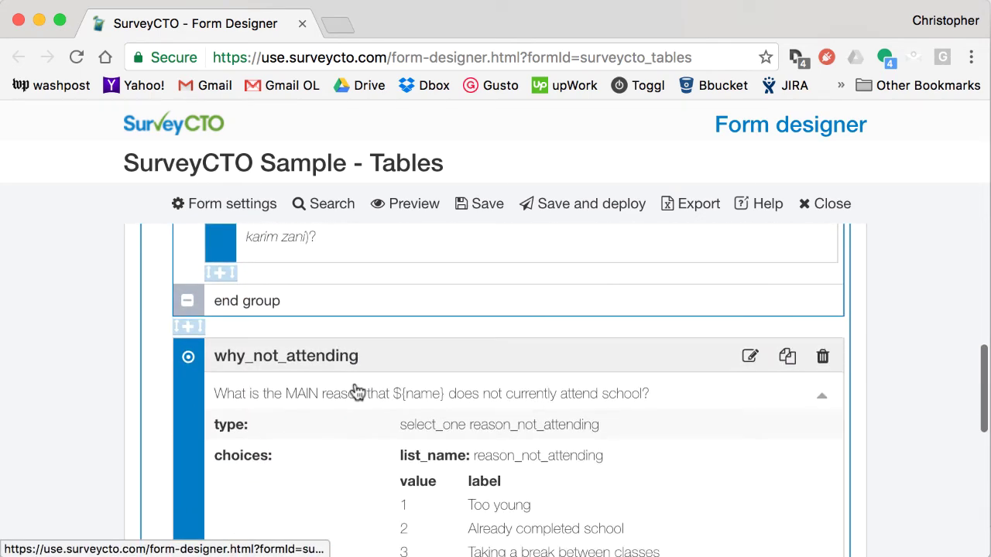
scroll(353, 391, down, 5)
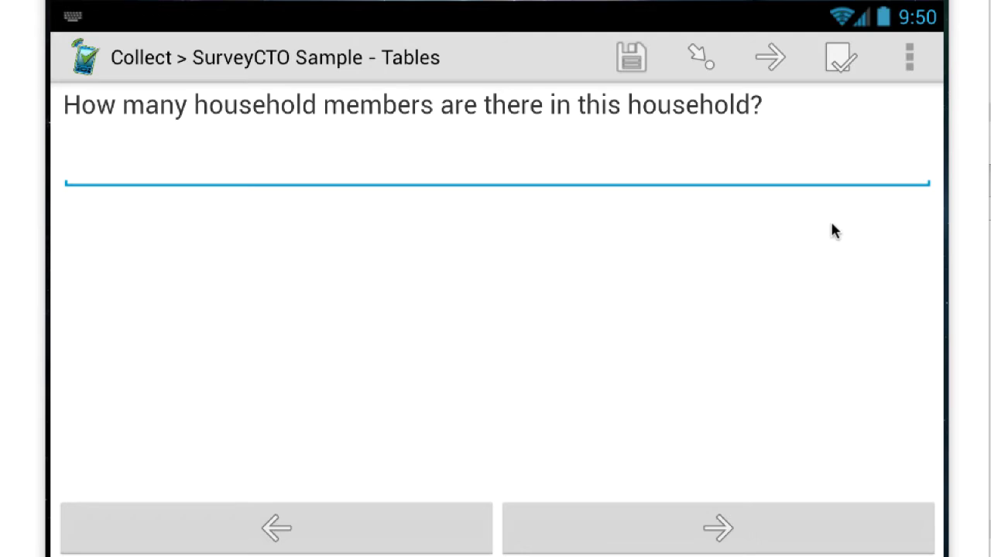
In the SurveyCTO Collect form, enter 3 household members and fill in the first member's name
text(3)
click(705, 525)
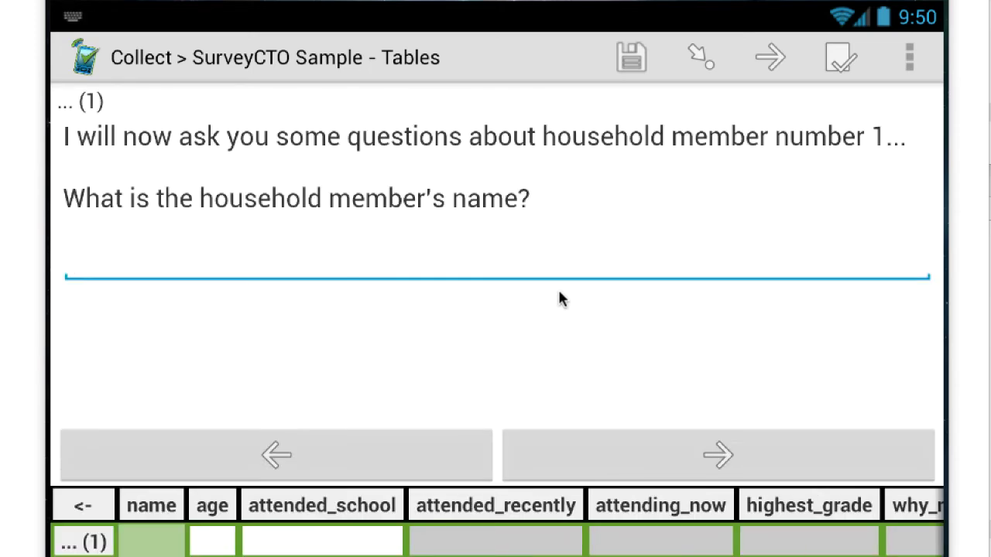
text(Chris)
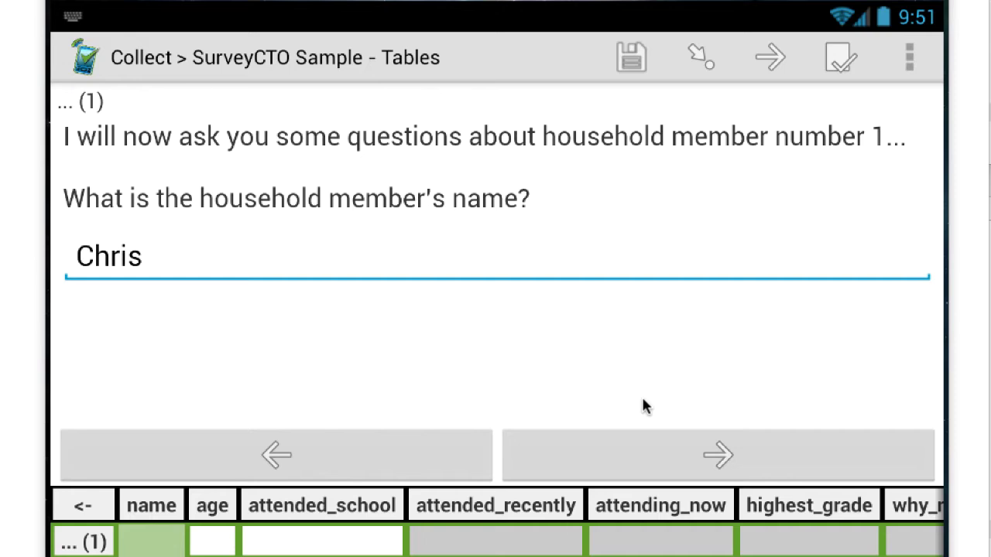
click(677, 454)
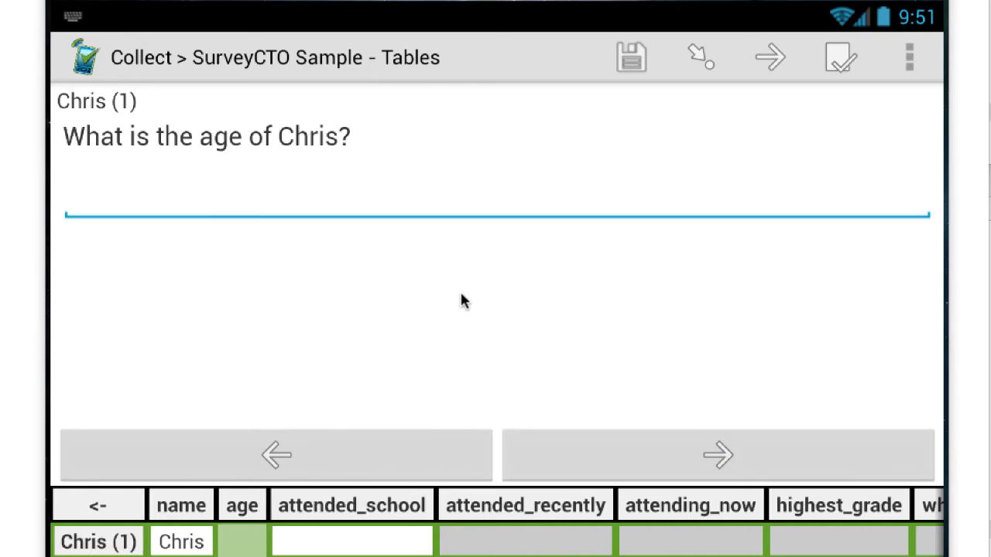
Enter 32 as the first member's age and answer No to ever having attended school
text(32)
click(567, 442)
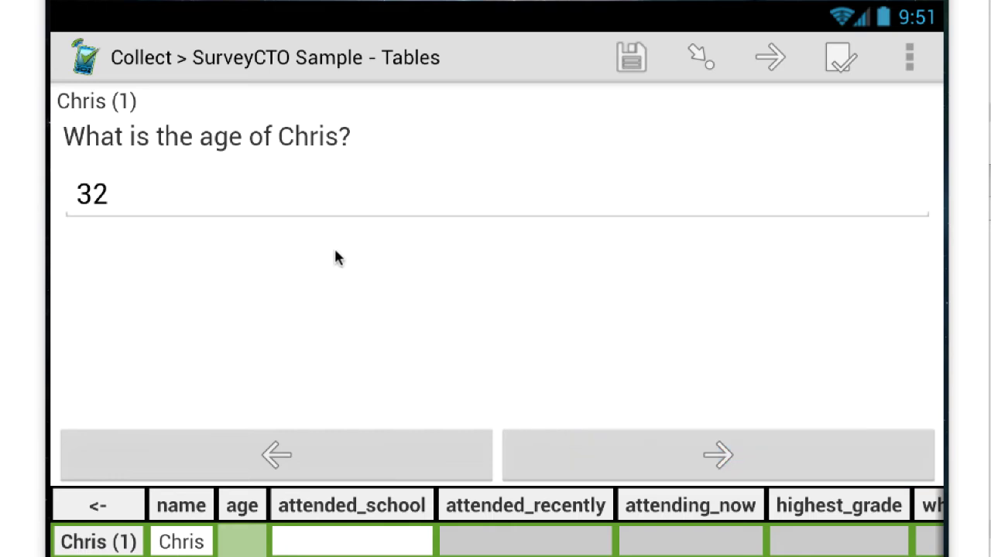
click(111, 223)
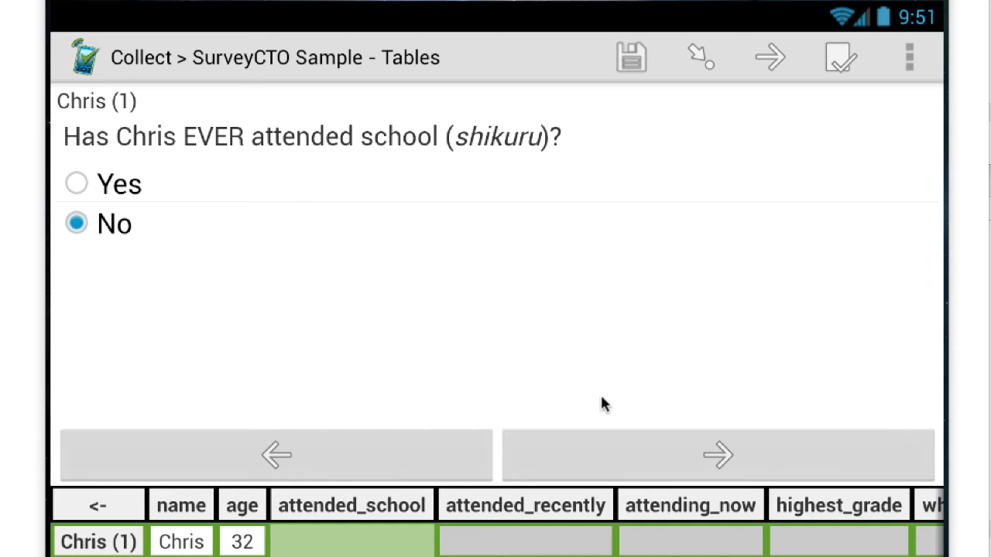
click(584, 450)
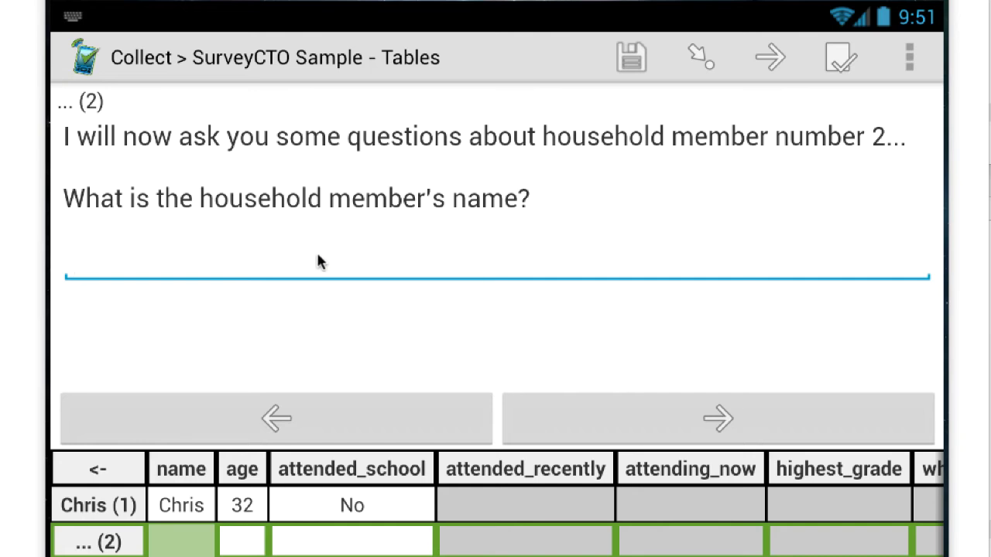
Fill in the second member's name, enter 13 as the age, and answer Yes to ever having attended school
text(Dipsy)
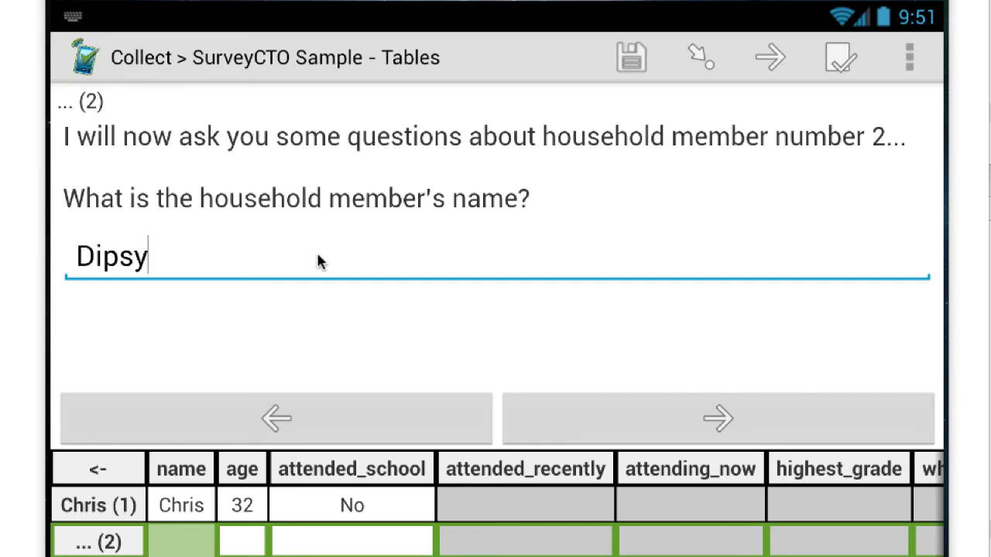
click(603, 423)
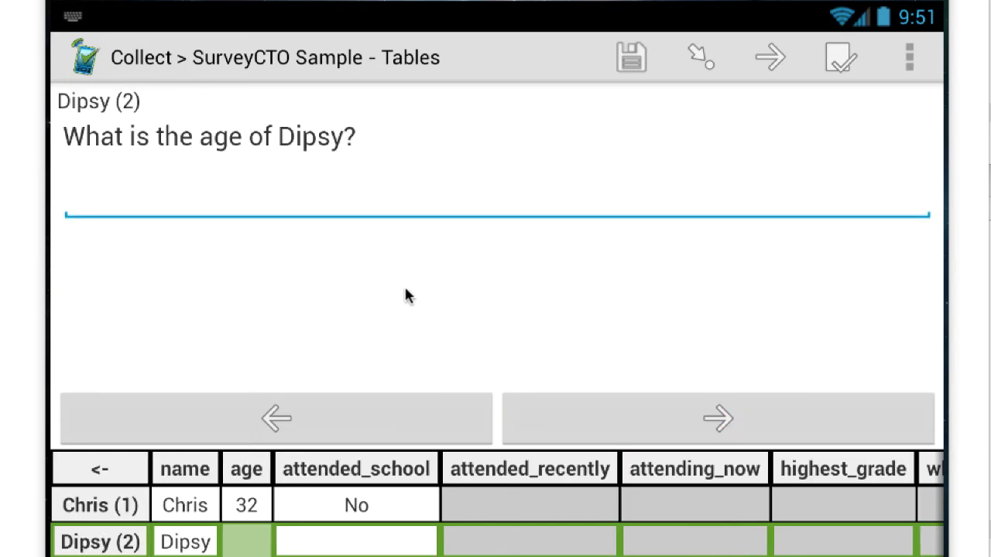
text(13)
click(570, 412)
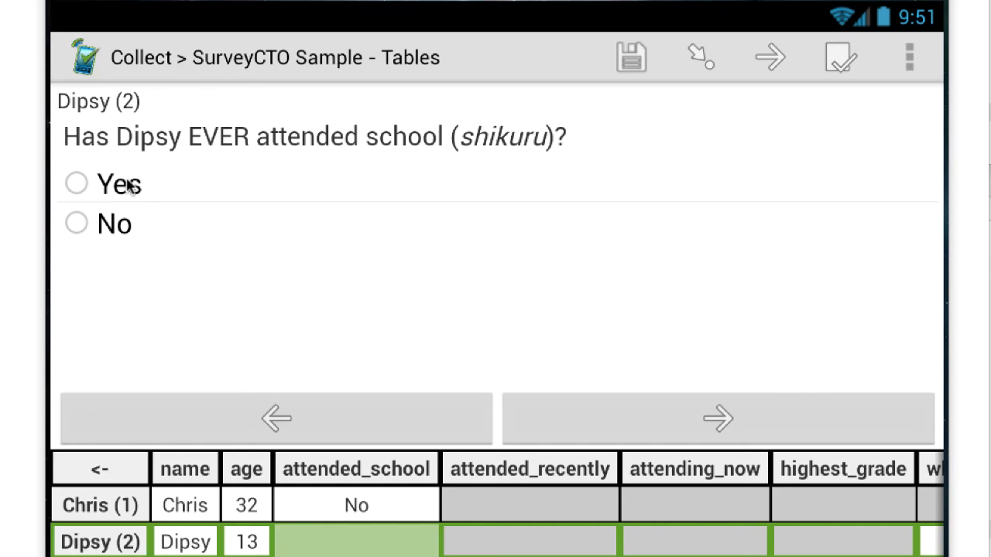
click(131, 188)
click(593, 411)
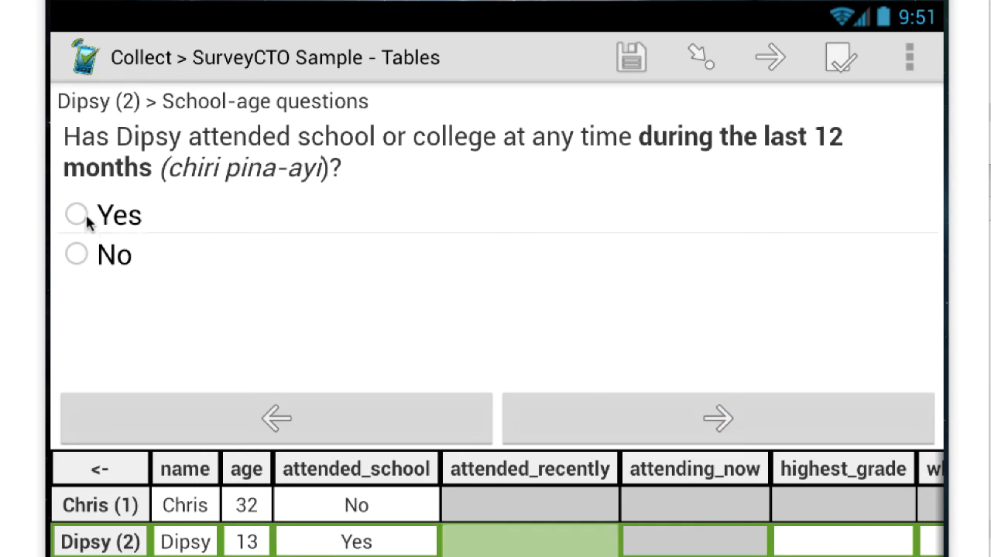
Answer Yes to the second member's school attendance during the last 12 months and to attending school now
click(617, 416)
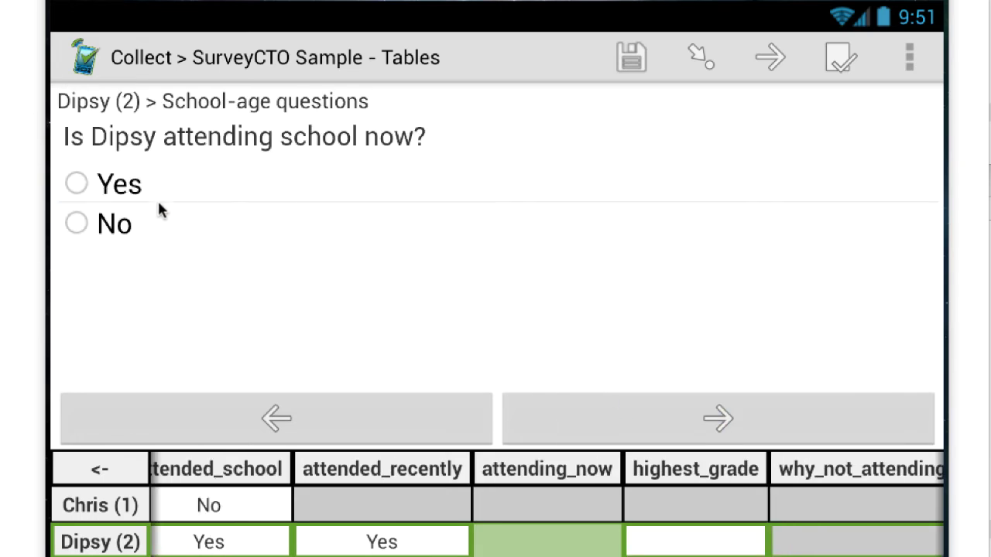
click(121, 186)
click(589, 415)
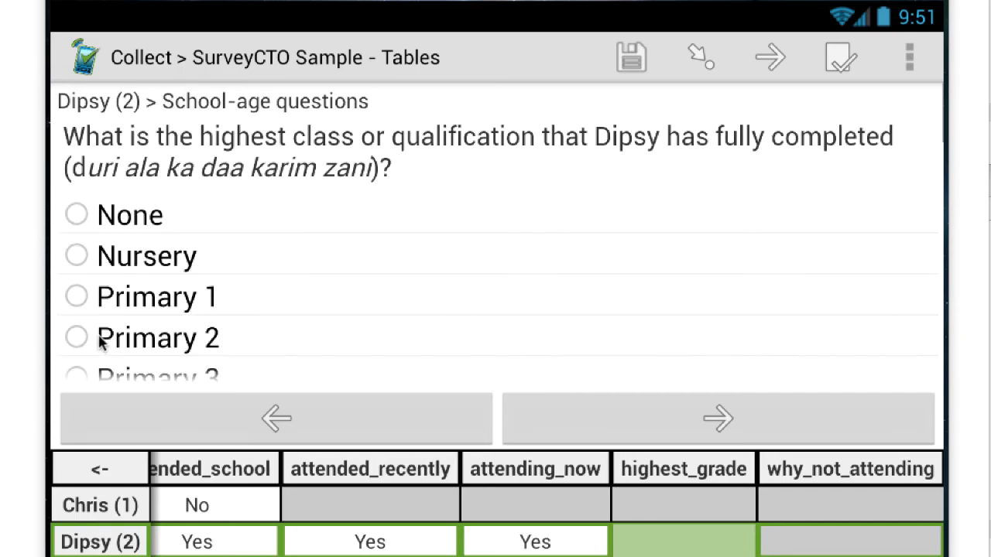
Record Primary 2 as the second member's highest fully completed class and continue to the third member
click(101, 341)
scroll(545, 319, down, 1)
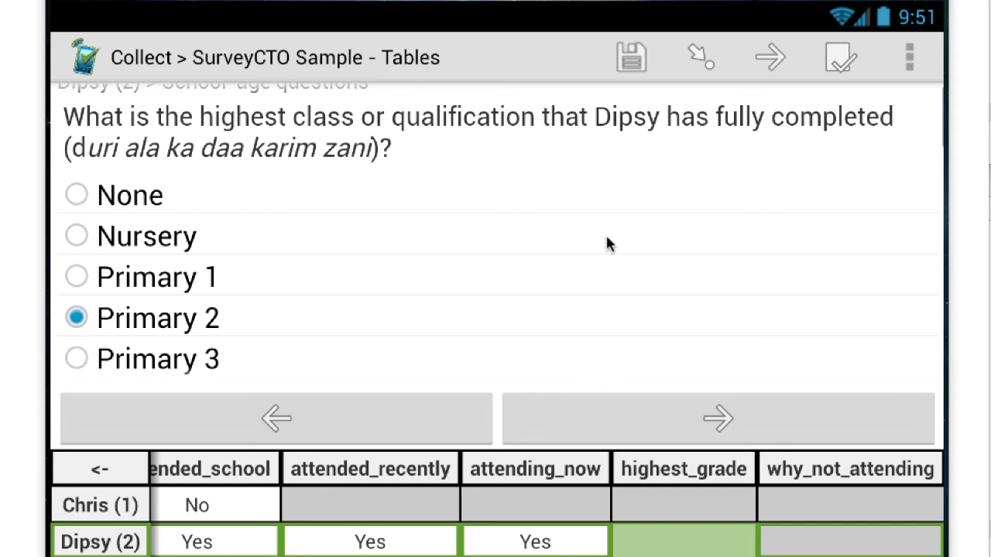
click(632, 405)
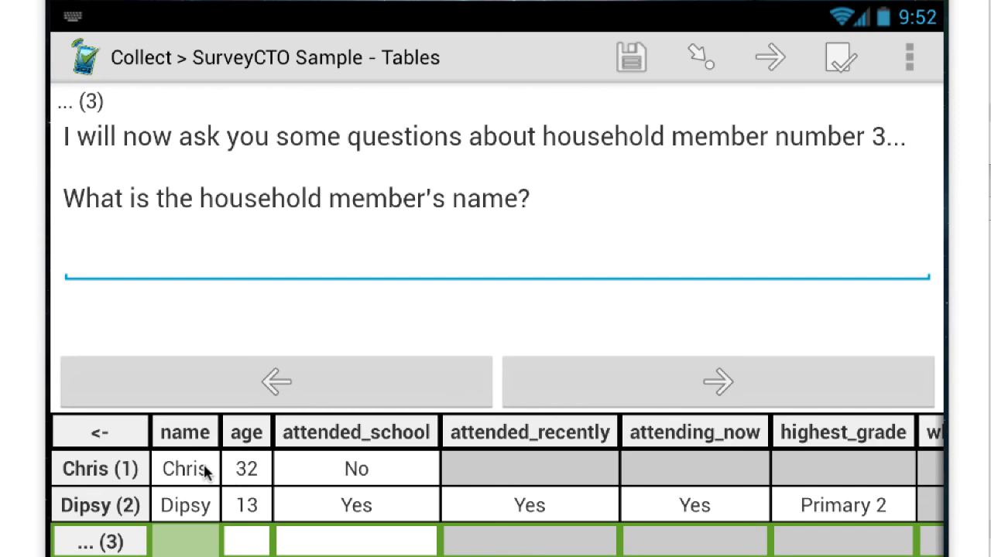
Go back to the first member's age in the roster table, change it to 42, and go to the second member's name
click(245, 471)
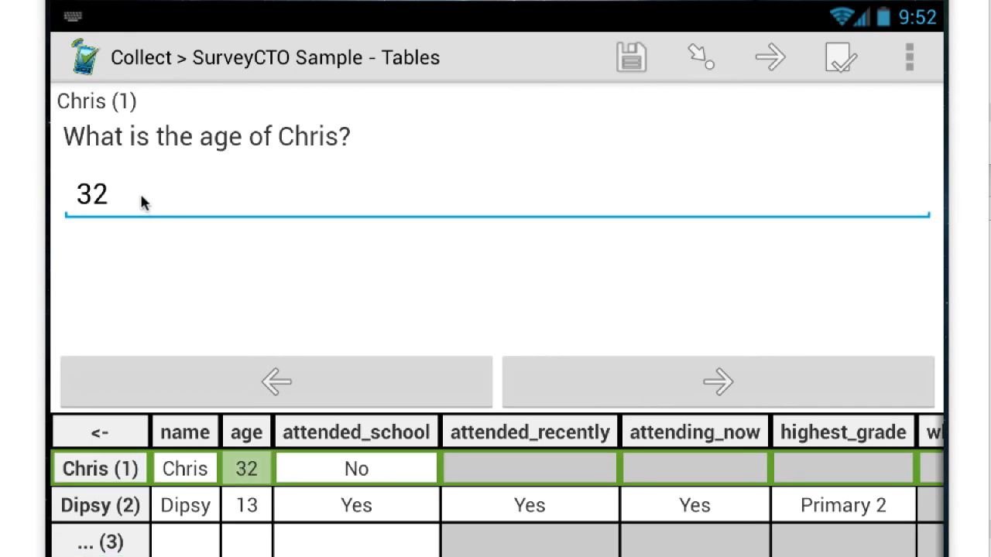
click(140, 191)
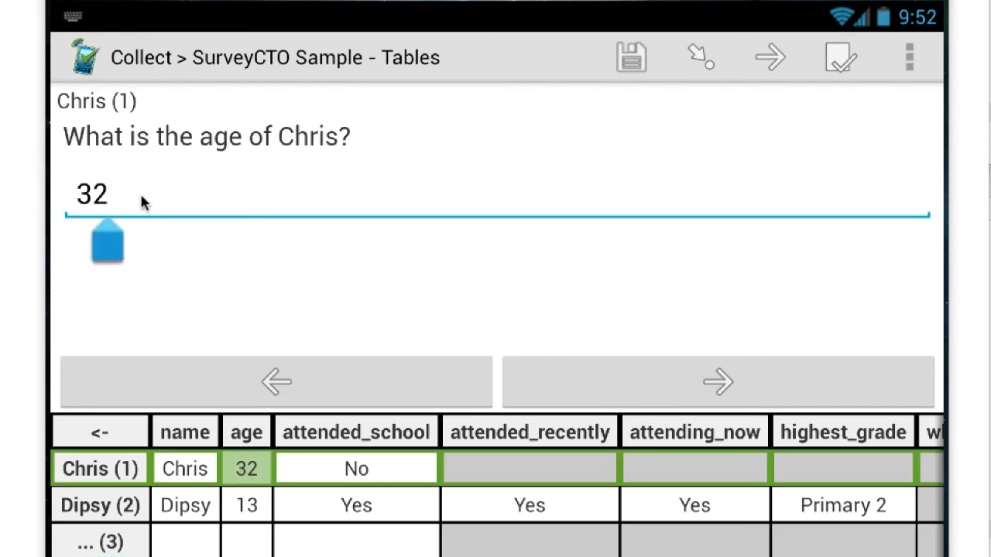
key(BackSpace)
key(BackSpace)
text(42)
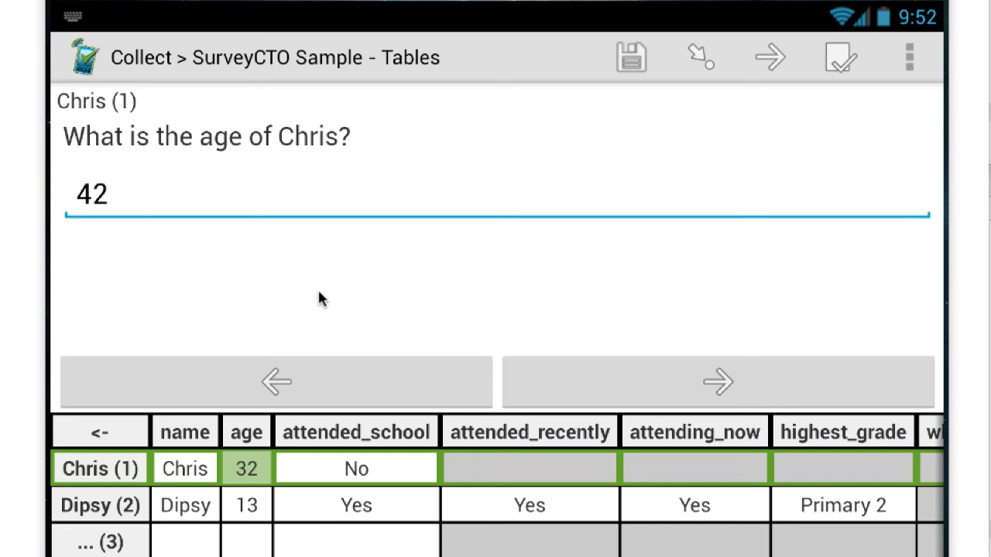
click(194, 506)
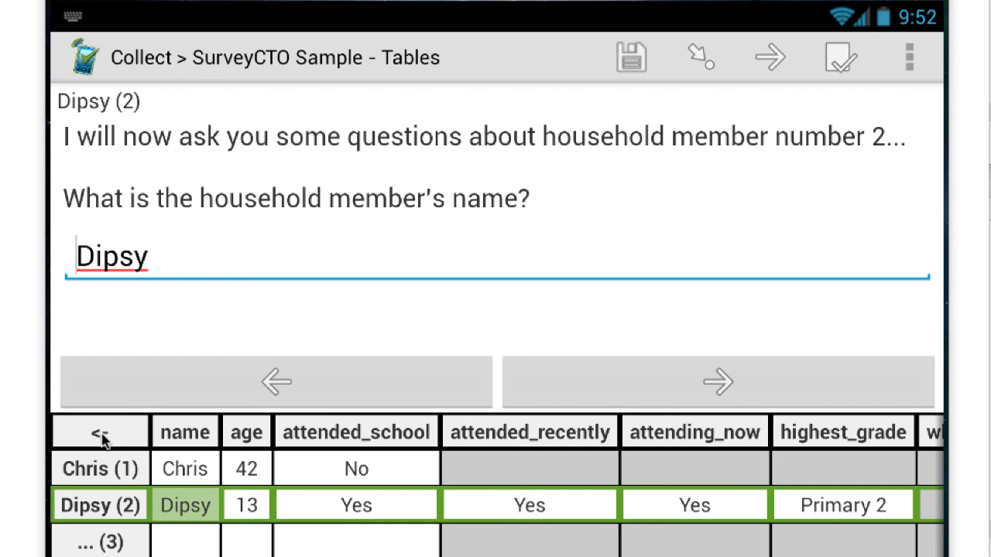
Leave the roster table for the household size question, set the number of members to 4, and return to the roster
click(102, 435)
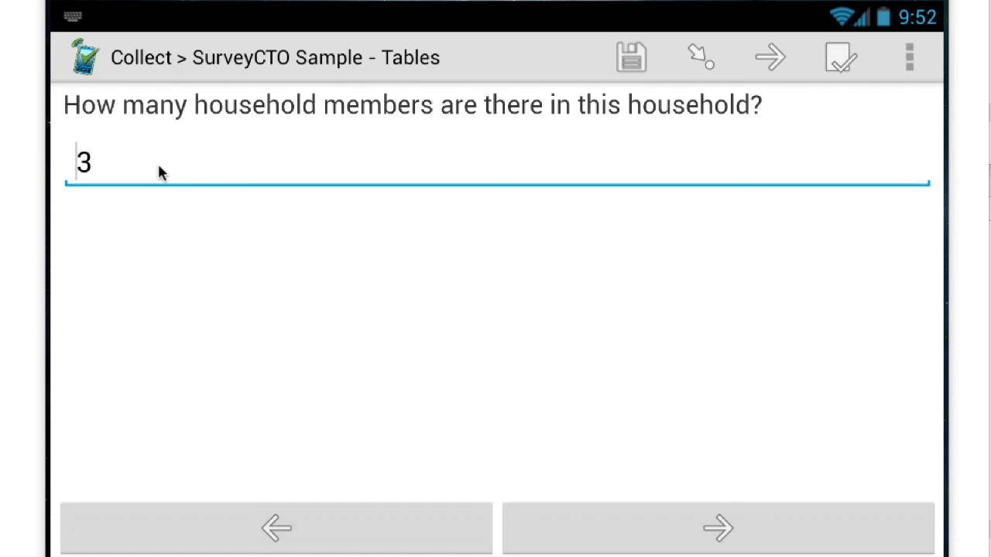
click(157, 162)
key(BackSpace)
text(4)
click(629, 529)
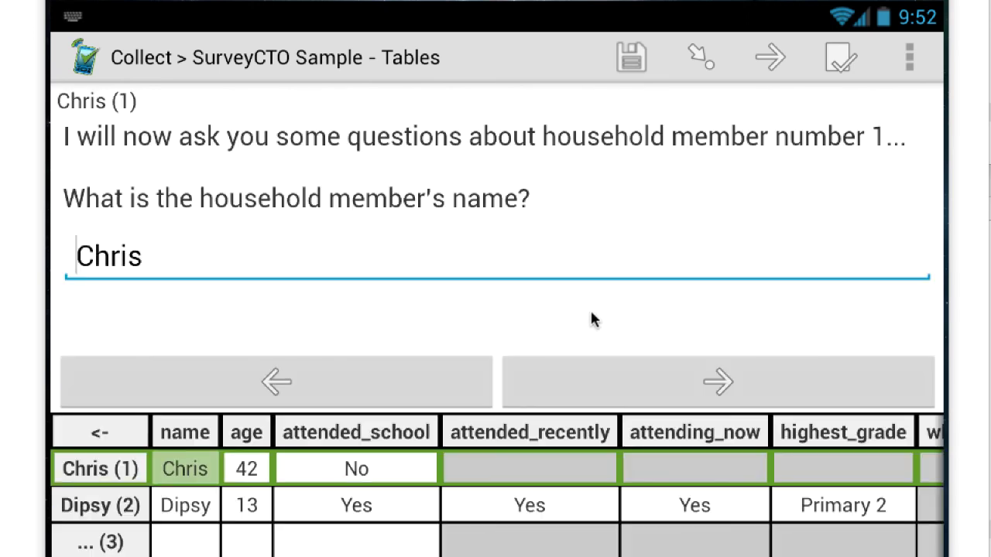